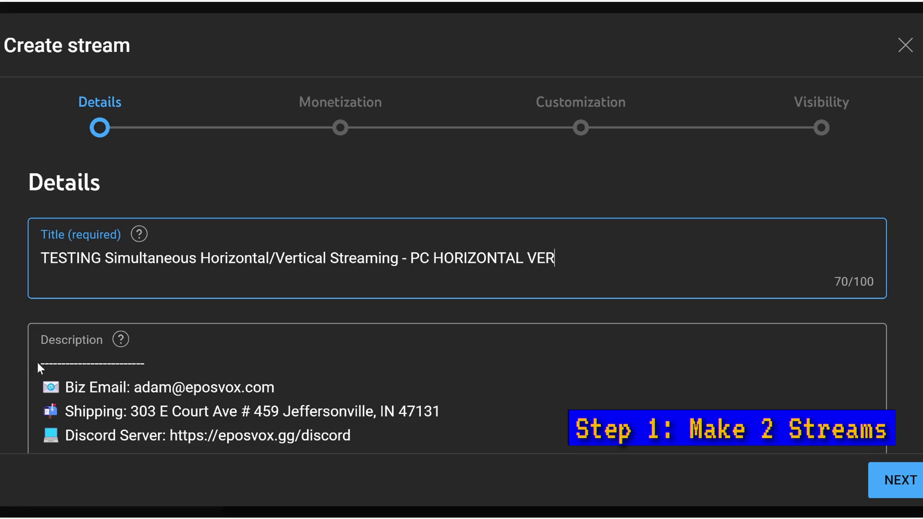
- Finish the stream description and schedule the public stream for 2:30 PM
{"action": "left_click", "coordinate": [39, 362]}
{"action": "key", "text": "Return"}
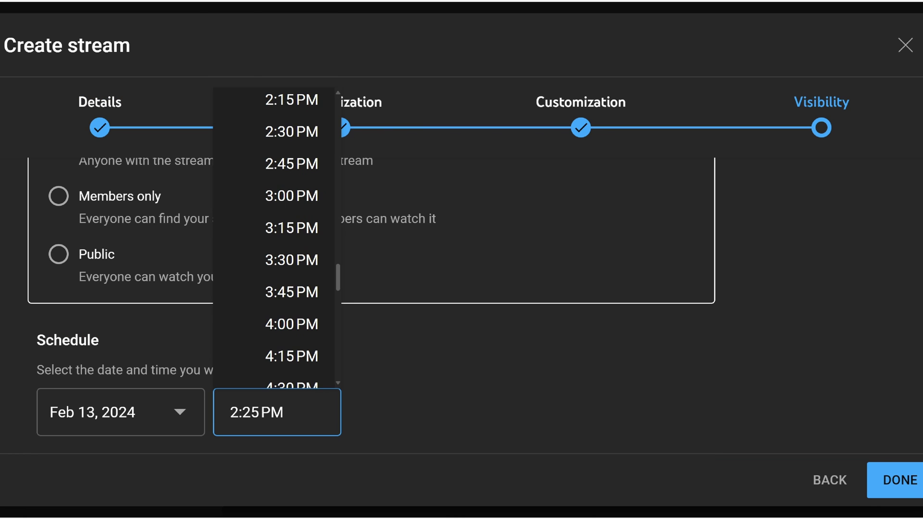
{"action": "left_click", "coordinate": [291, 132]}
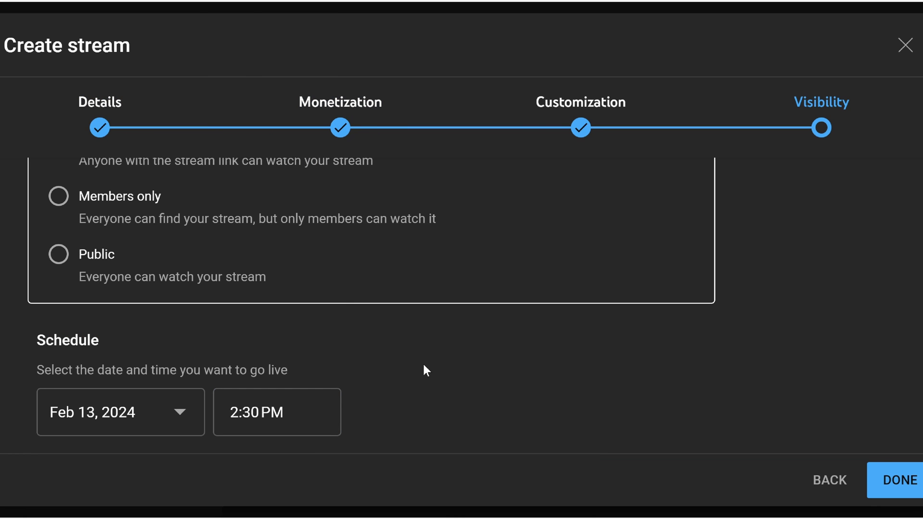
{"action": "scroll", "coordinate": [424, 366], "scroll_direction": "up", "scroll_amount": 4}
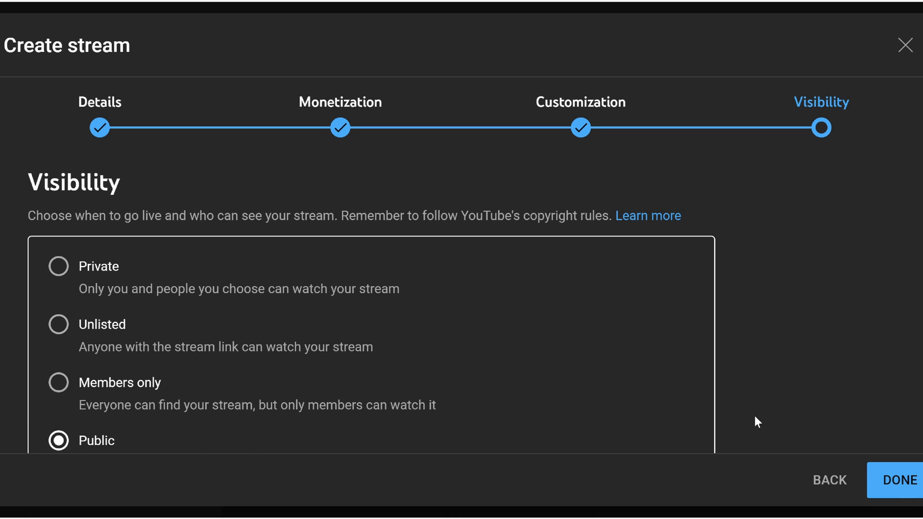
{"action": "scroll", "coordinate": [757, 422], "scroll_direction": "down", "scroll_amount": 4}
{"action": "left_click", "coordinate": [915, 481]}
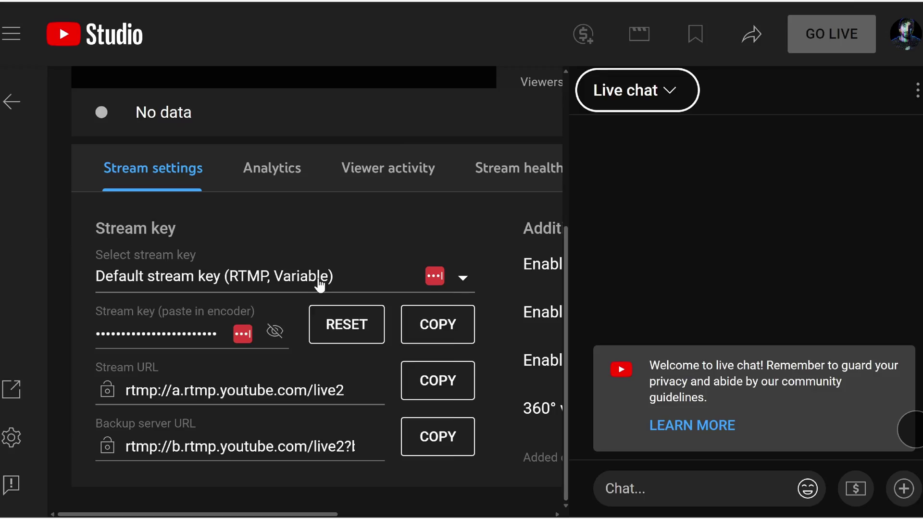
- Assign the HORIZONTICAL 4K stream key and pop out the live chat
{"action": "left_click", "coordinate": [315, 283]}
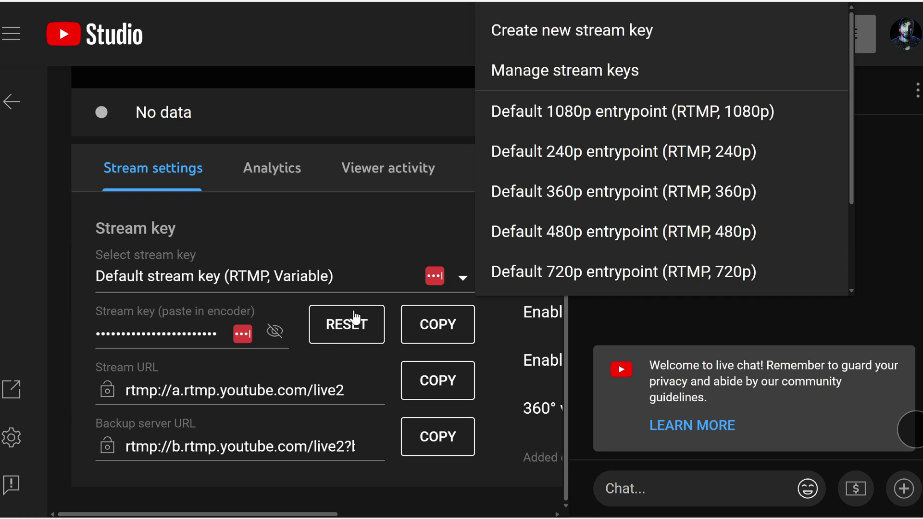
{"action": "scroll", "coordinate": [615, 216], "scroll_direction": "down", "scroll_amount": 2}
{"action": "left_click", "coordinate": [614, 226]}
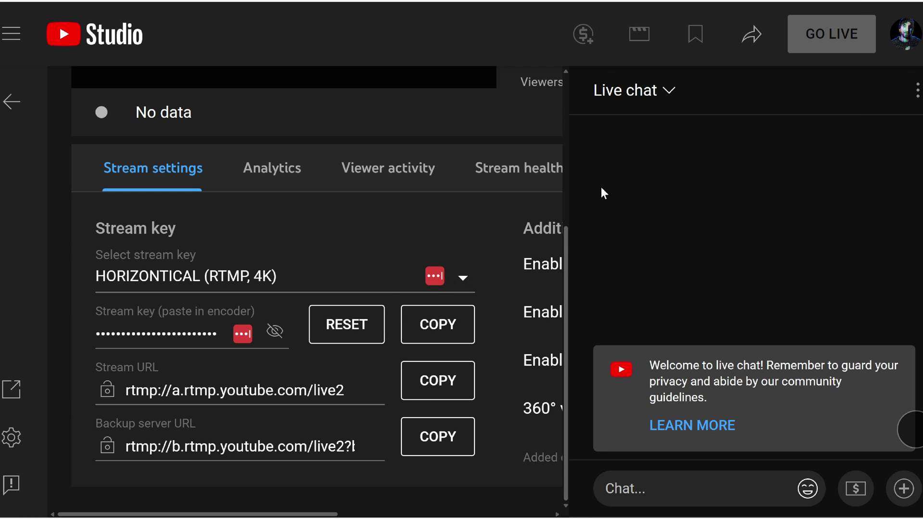
{"action": "left_click", "coordinate": [917, 90]}
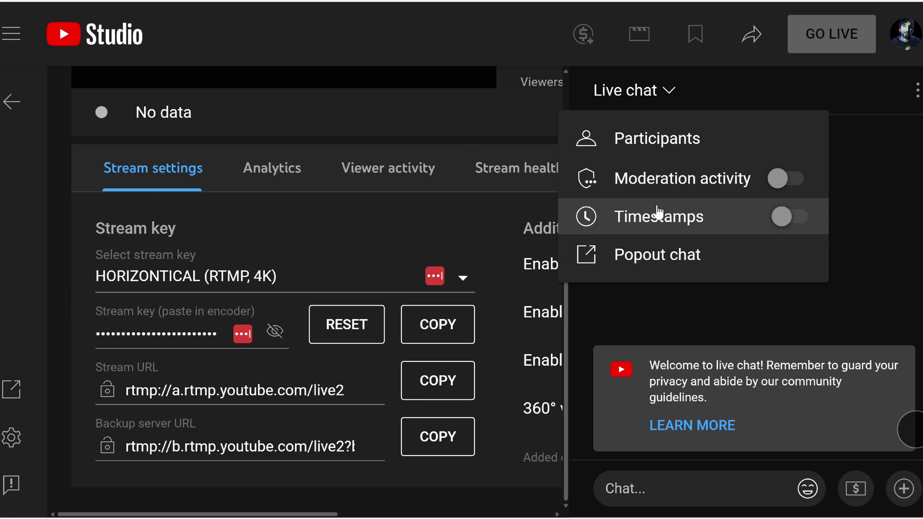
{"action": "left_click", "coordinate": [656, 254]}
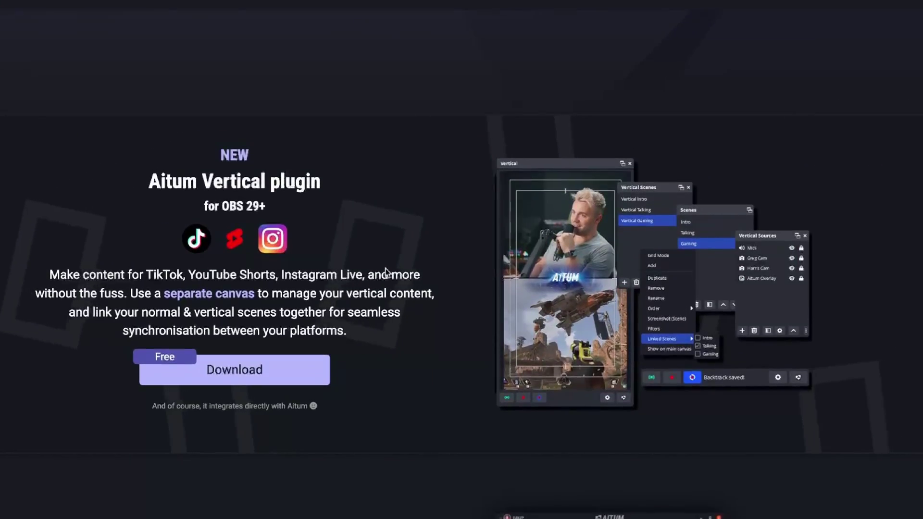
- Download the Aitum Vertical plugin for OBS 29 or higher
{"action": "left_click", "coordinate": [237, 383]}
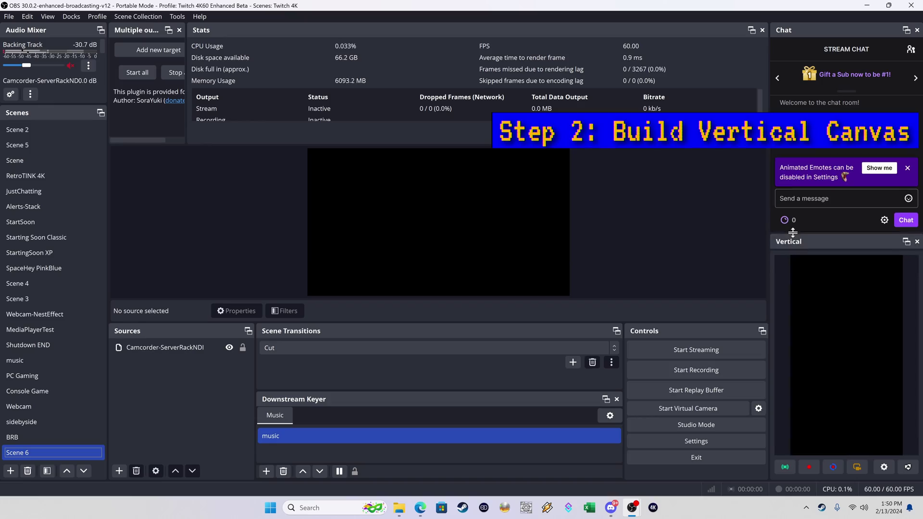
- Dock the Vertical Scenes panel, rename the vertical scene, and add a Source Clone source
{"action": "left_click_drag", "start_coordinate": [53, 447], "coordinate": [37, 476]}
{"action": "right_click", "coordinate": [25, 349]}
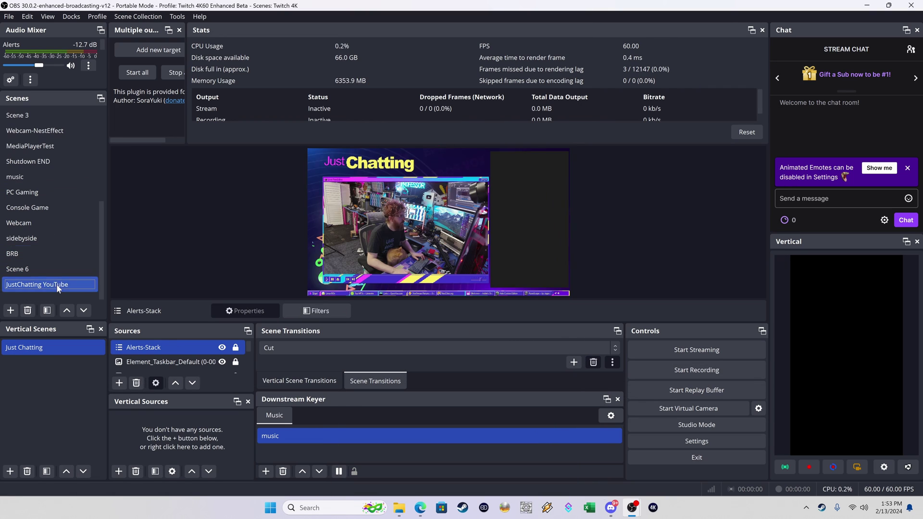
{"action": "left_click", "coordinate": [119, 472]}
{"action": "left_click", "coordinate": [175, 334]}
{"action": "key", "text": "Return"}
{"action": "left_click", "coordinate": [435, 271]}
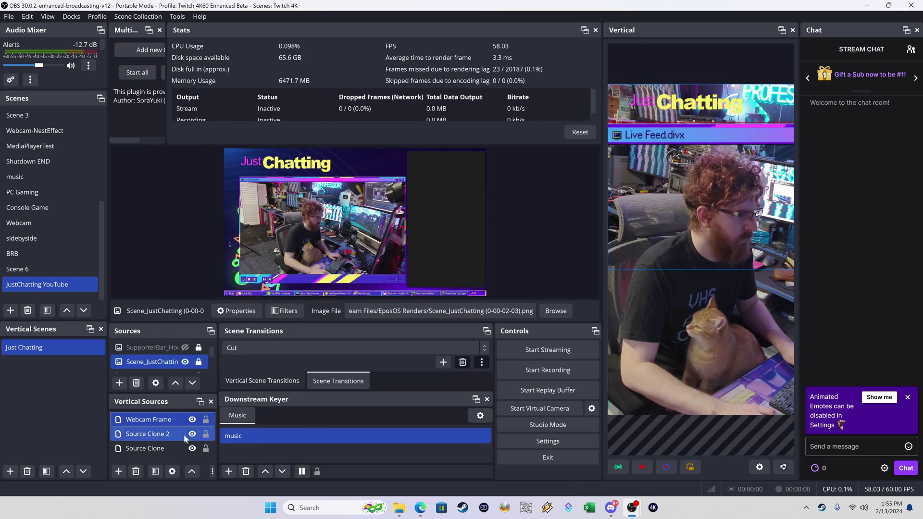
- Adjust the Webcam Frame source and add the Alerts-Stack scene as a vertical source
{"action": "right_click", "coordinate": [679, 290]}
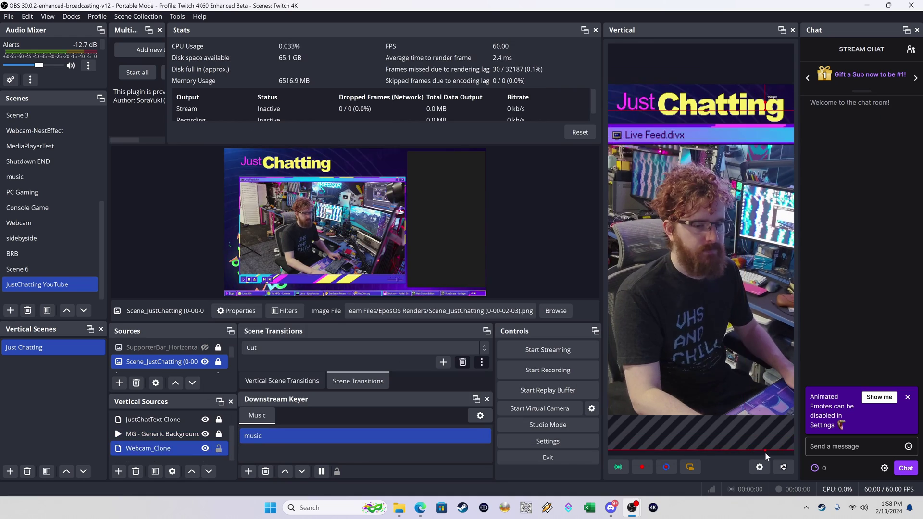
{"action": "left_click", "coordinate": [118, 471]}
{"action": "left_click", "coordinate": [308, 179]}
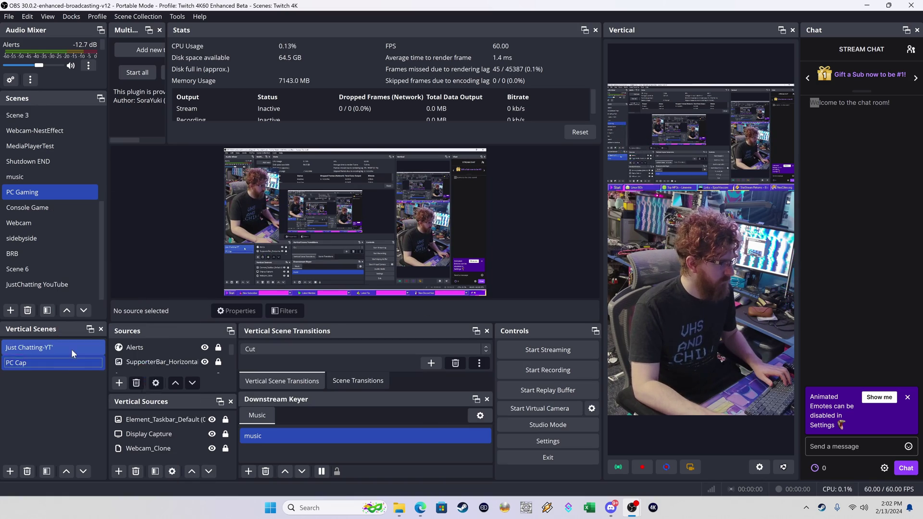
- Select the Just Chatting-YT vertical scene and its Webcam Frame source
{"action": "left_click", "coordinate": [53, 347]}
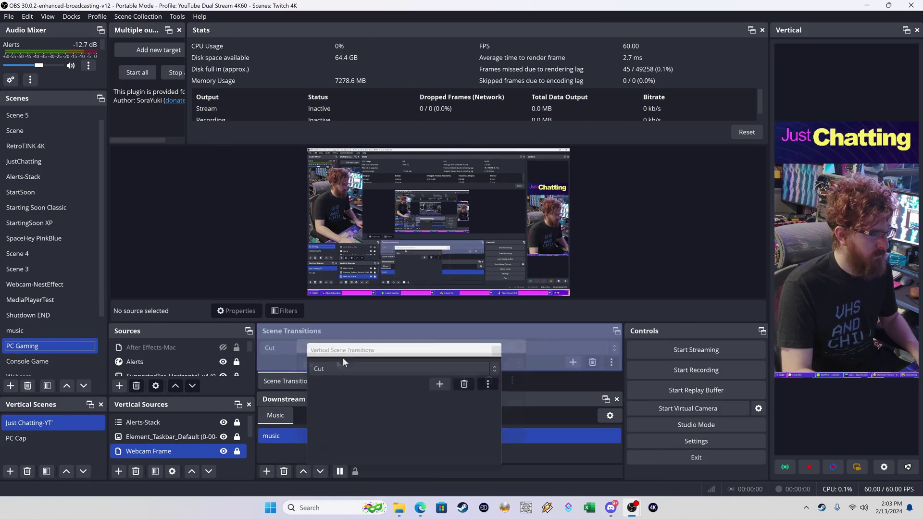
{"action": "left_click", "coordinate": [161, 452]}
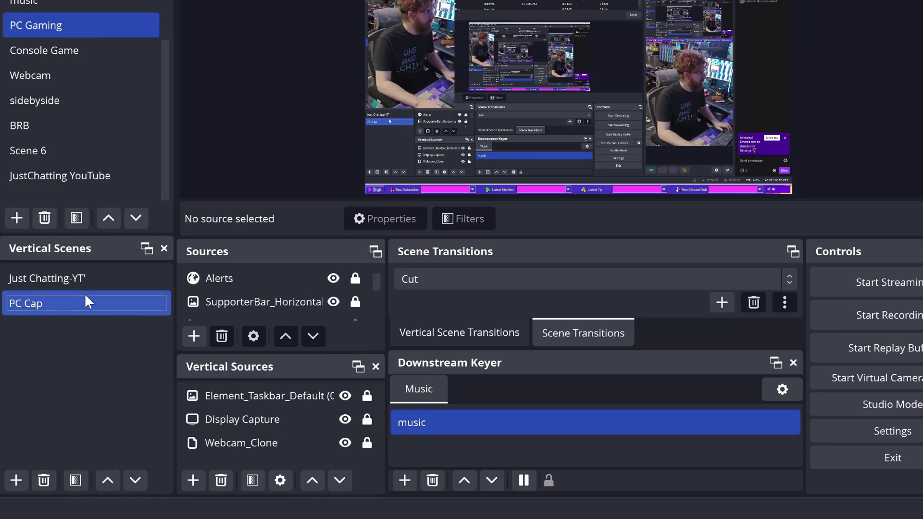
{"action": "right_click", "coordinate": [84, 293]}
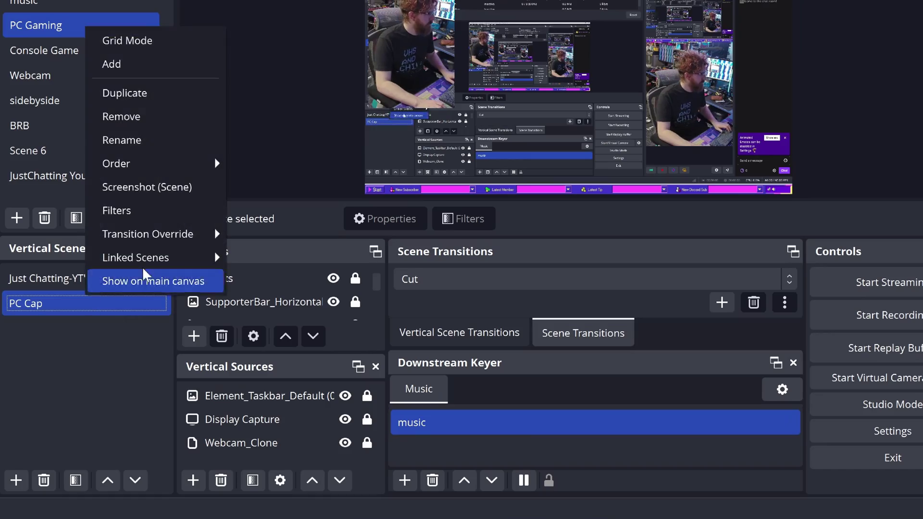
{"action": "mouse_move", "coordinate": [202, 264]}
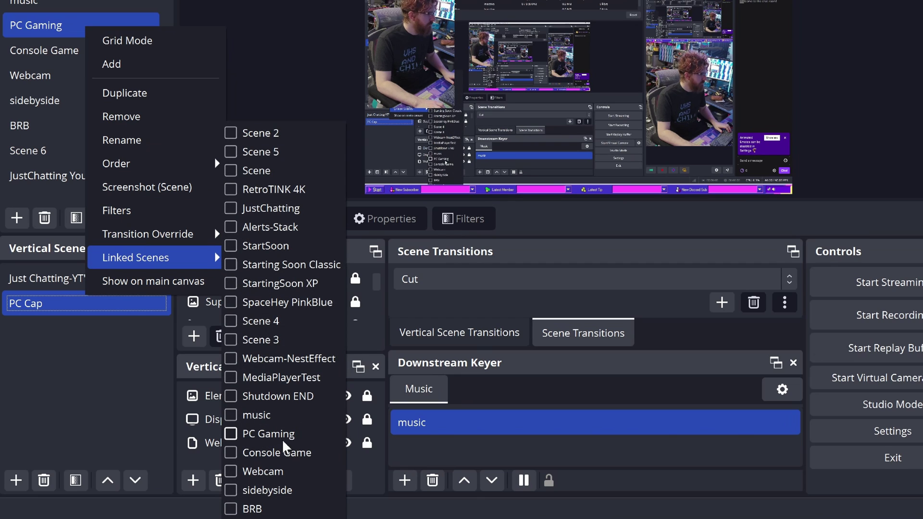
{"action": "key", "text": "Escape"}
{"action": "key", "text": "Escape"}
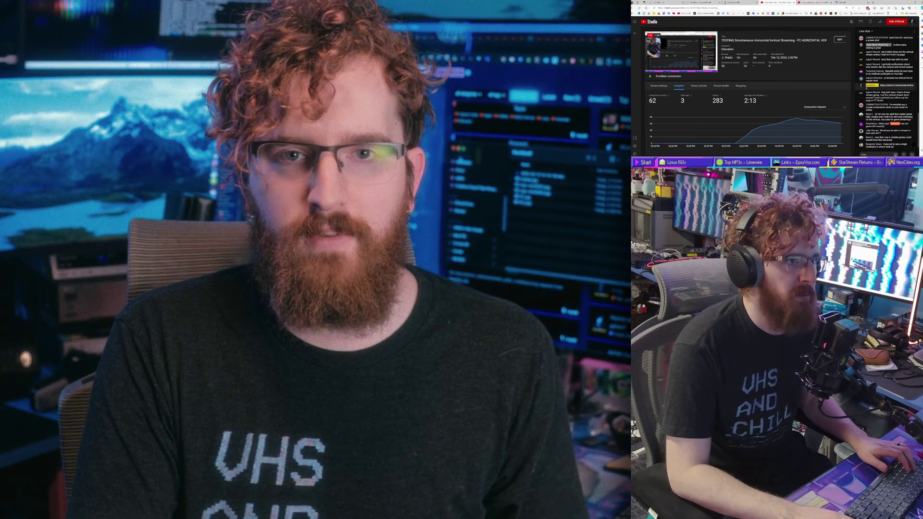
{"action": "key", "text": "ctrl+Tab"}
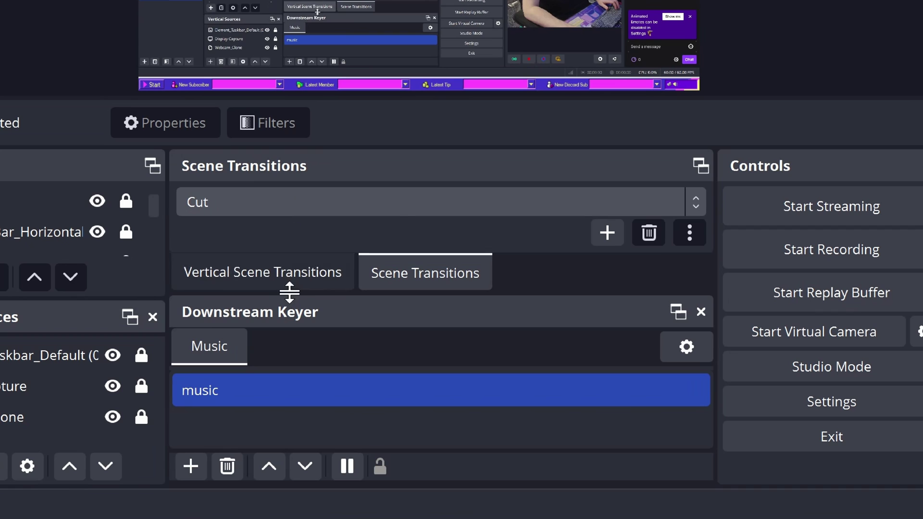
- Copy the ImpactVHS transition from the main canvas into the vertical transitions, keeping Cut selected
{"action": "left_click", "coordinate": [293, 281]}
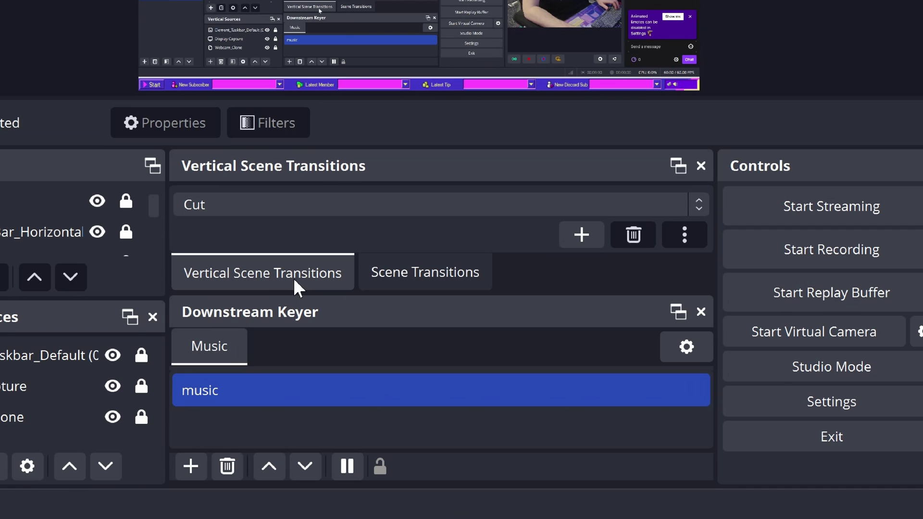
{"action": "left_click", "coordinate": [577, 234]}
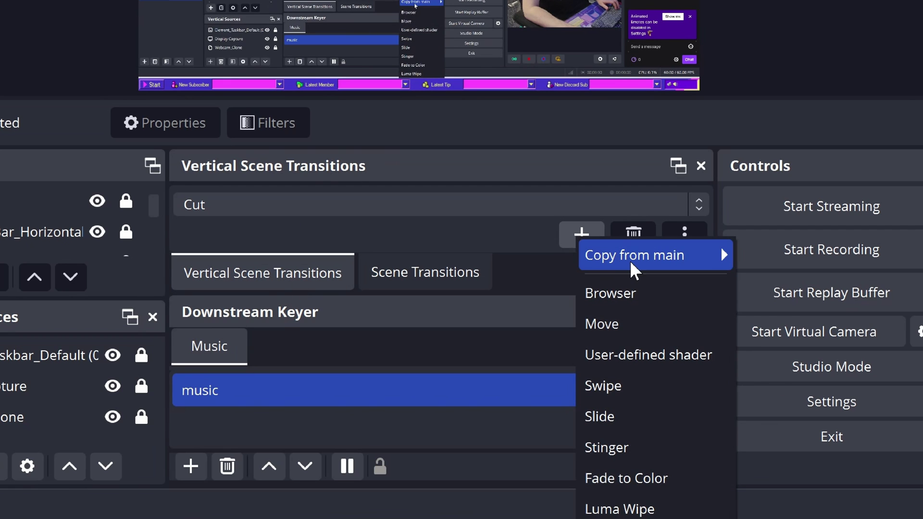
{"action": "mouse_move", "coordinate": [715, 265]}
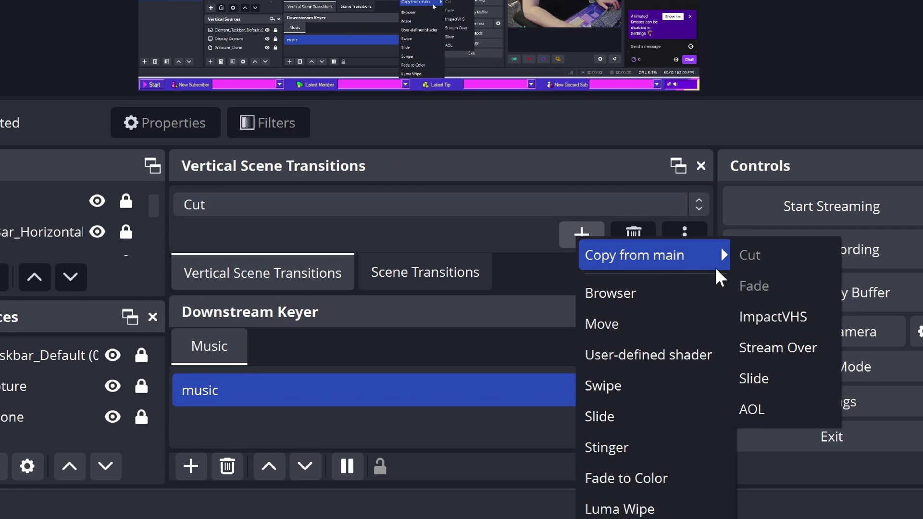
{"action": "left_click", "coordinate": [783, 316]}
{"action": "left_click", "coordinate": [372, 206]}
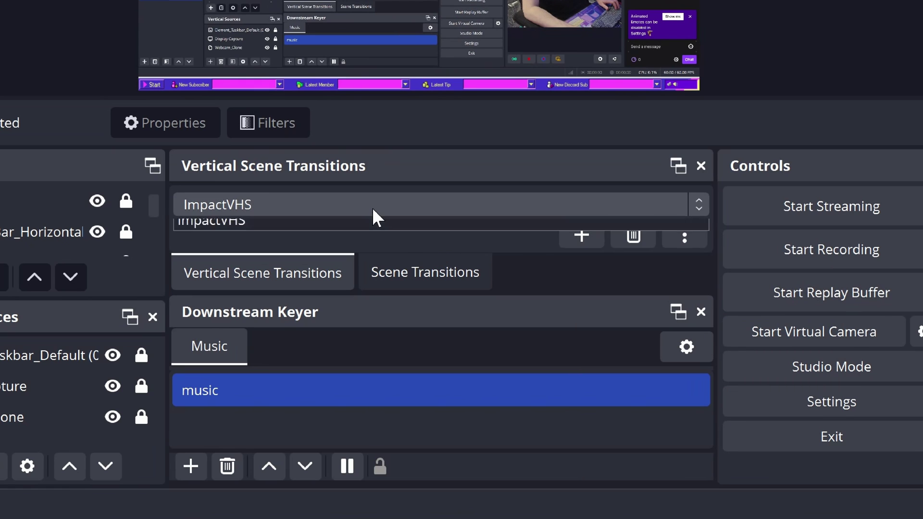
{"action": "left_click", "coordinate": [354, 227]}
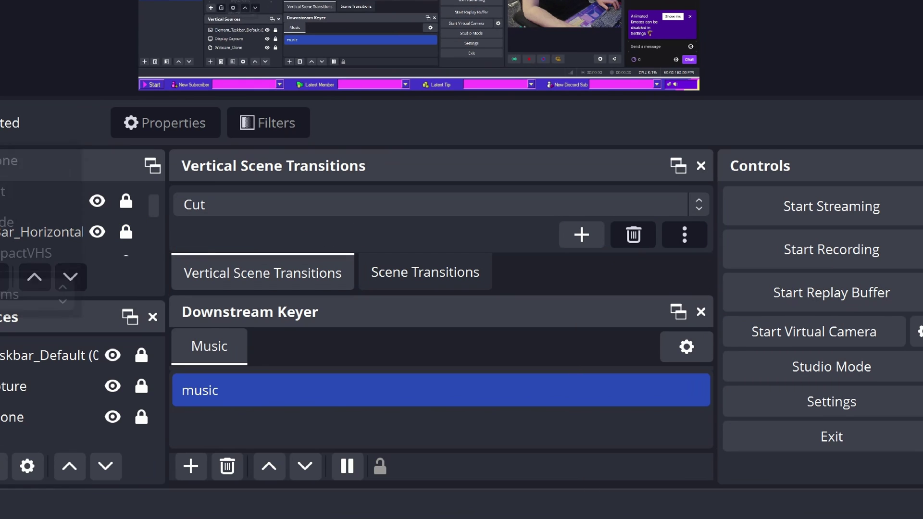
- Set ImpactVHS as a vertical scene's transition override
{"action": "left_click", "coordinate": [29, 254]}
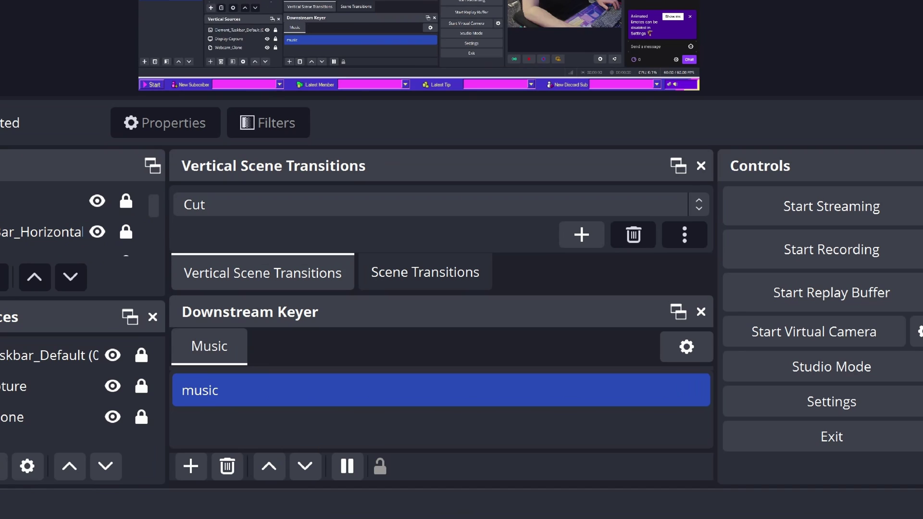
{"action": "left_click", "coordinate": [48, 417]}
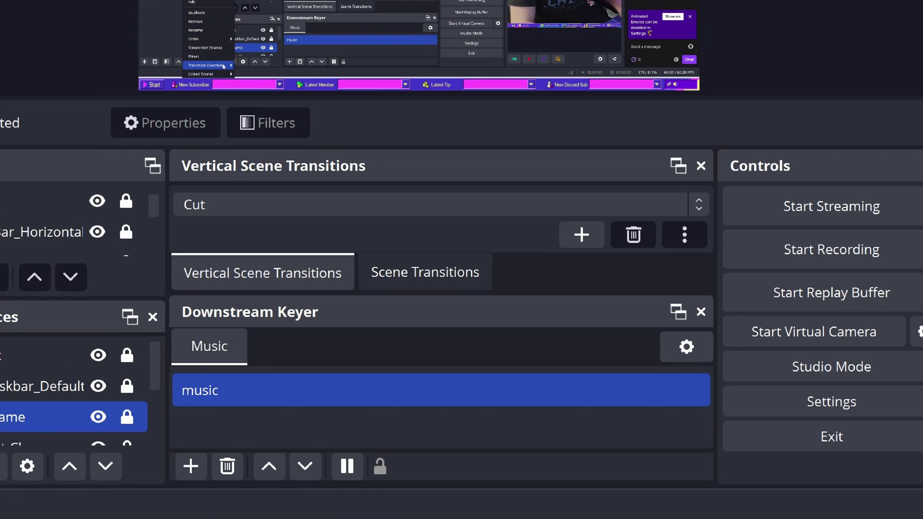
{"action": "left_click", "coordinate": [31, 504]}
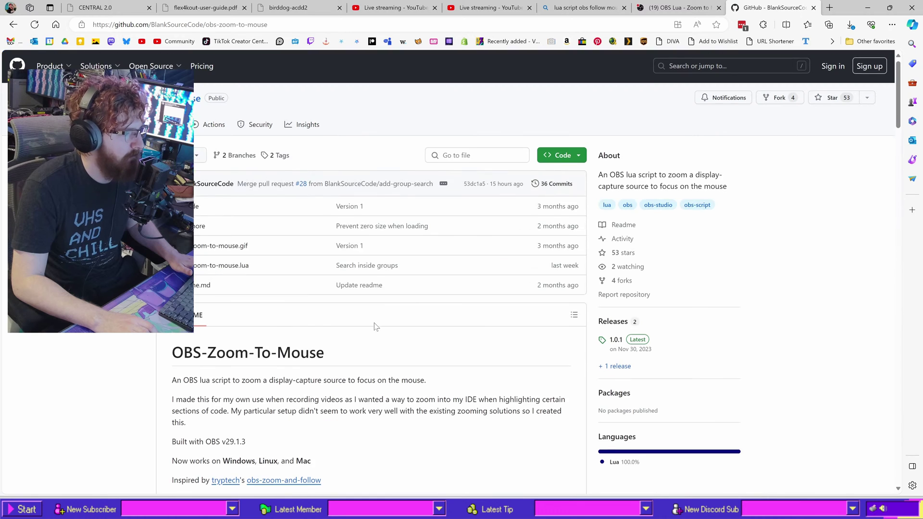
- Scroll down the obs-zoom-to-mouse README to its Install steps and Display Capture settings
{"action": "scroll", "coordinate": [374, 322], "scroll_direction": "down", "scroll_amount": 5}
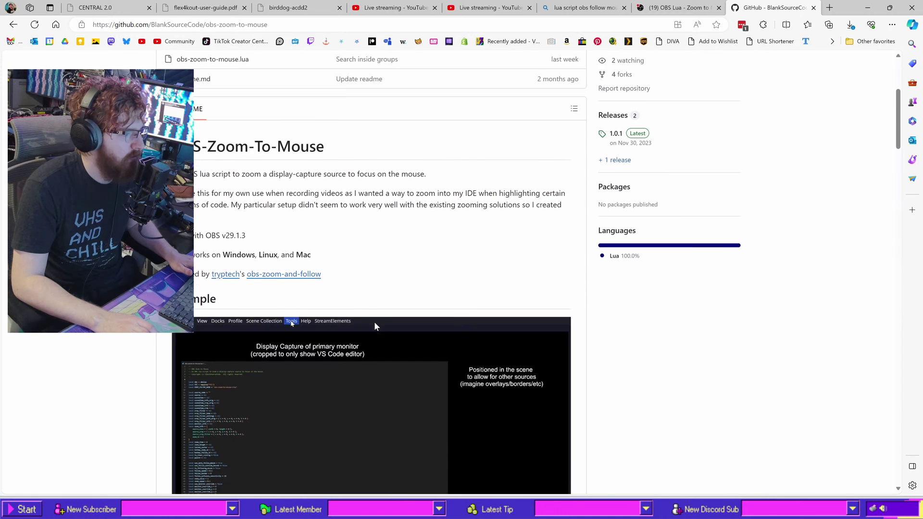
{"action": "scroll", "coordinate": [374, 323], "scroll_direction": "down", "scroll_amount": 5}
{"action": "scroll", "coordinate": [374, 322], "scroll_direction": "down", "scroll_amount": 4}
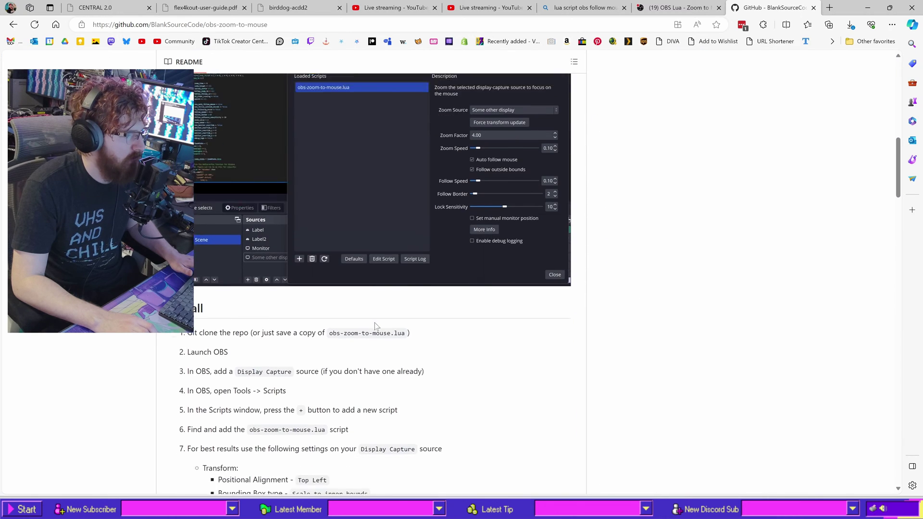
{"action": "scroll", "coordinate": [374, 322], "scroll_direction": "down", "scroll_amount": 1}
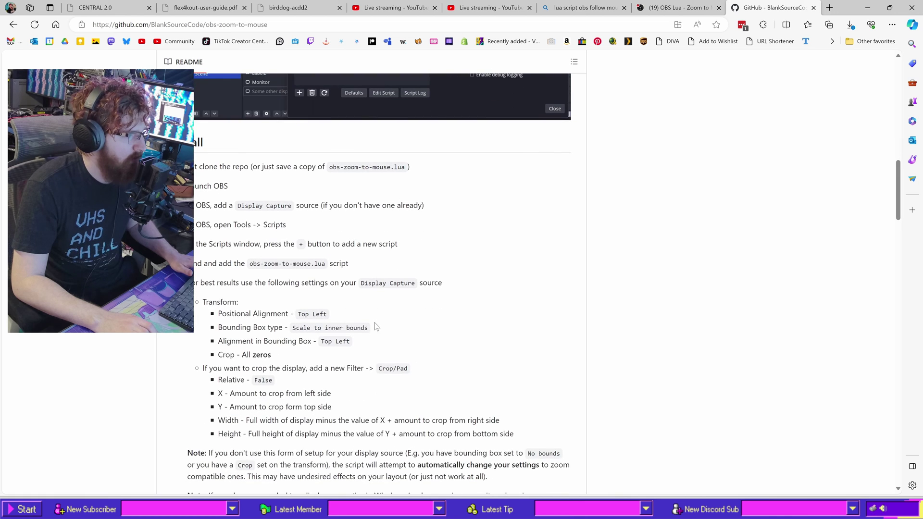
- Open Display Capture's Edit Transform and set Position X to 0, checking against the README
{"action": "mouse_move", "coordinate": [653, 509]}
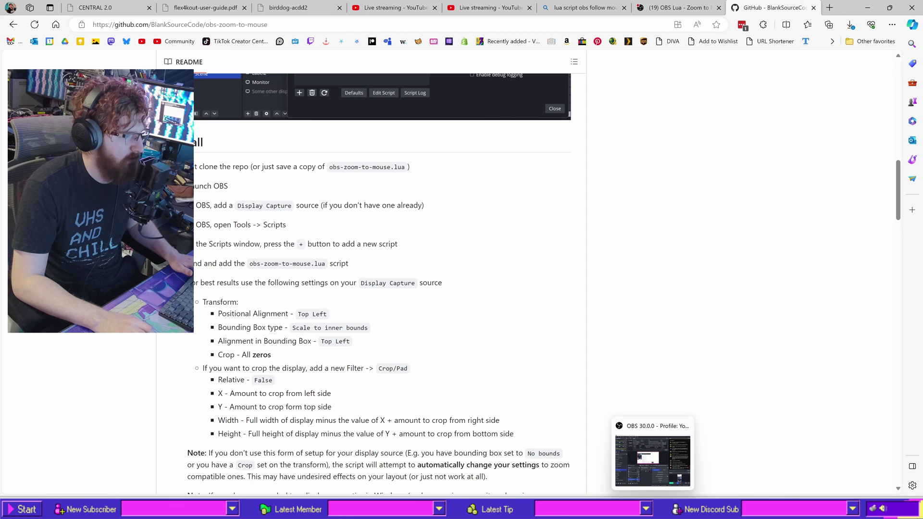
{"action": "left_click", "coordinate": [653, 460]}
{"action": "right_click", "coordinate": [260, 455]}
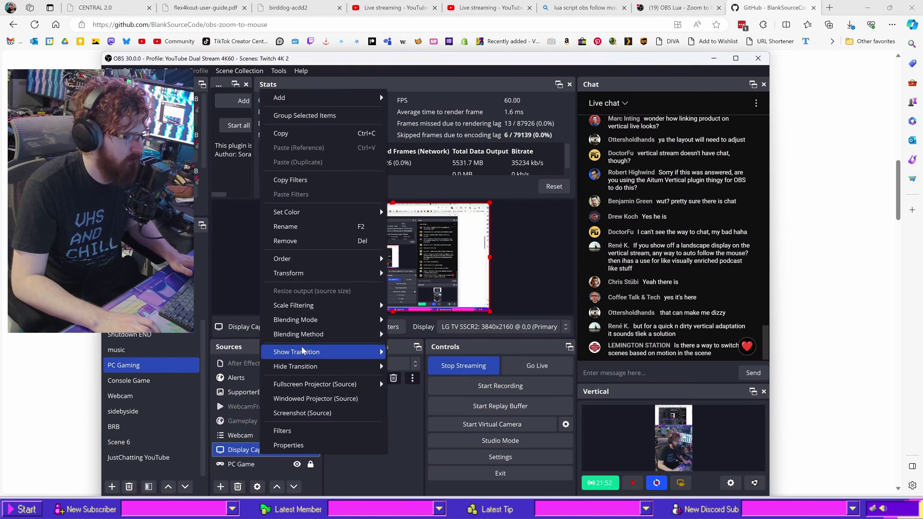
{"action": "mouse_move", "coordinate": [342, 275]}
{"action": "left_click", "coordinate": [415, 277]}
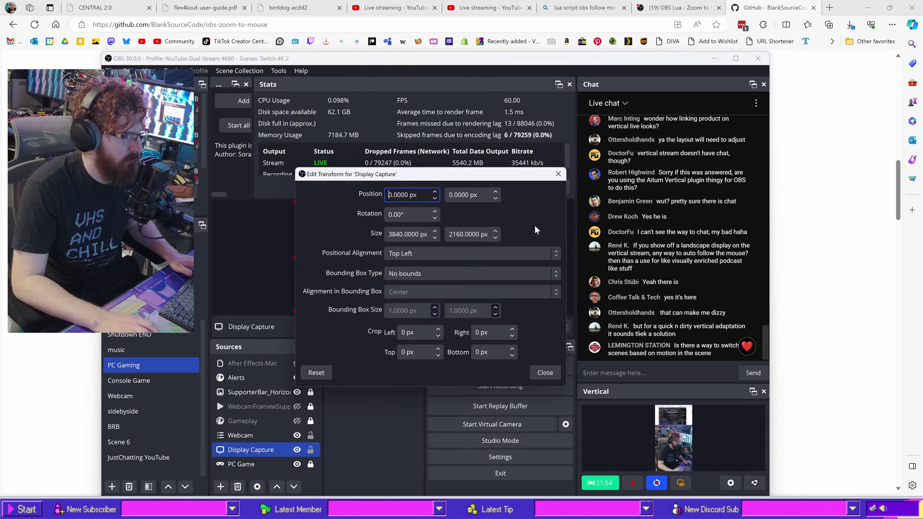
{"action": "key", "text": "alt+Tab"}
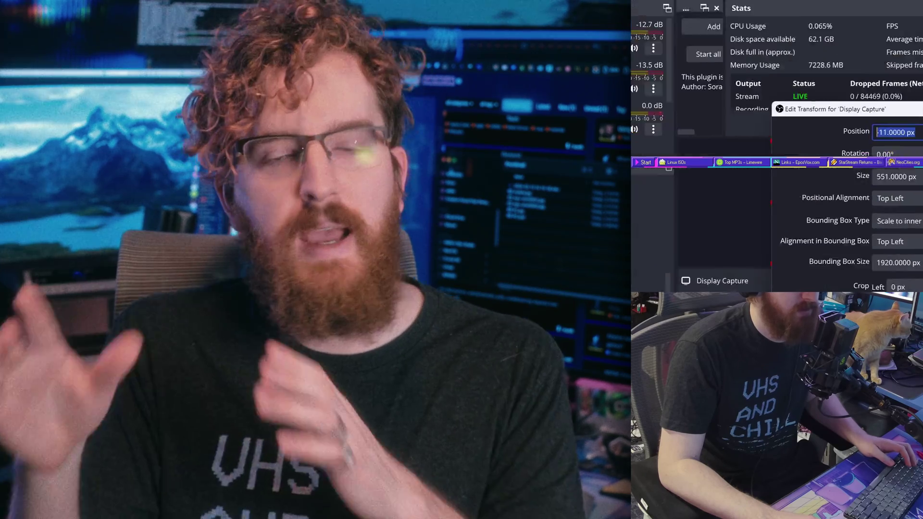
{"action": "type", "text": "0"}
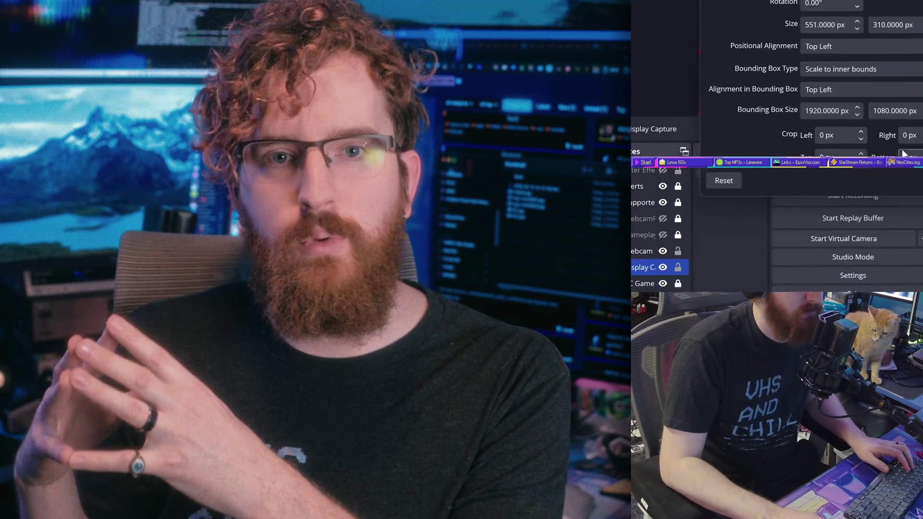
- Close the Display Capture Edit Transform dialog
{"action": "left_click", "coordinate": [886, 149]}
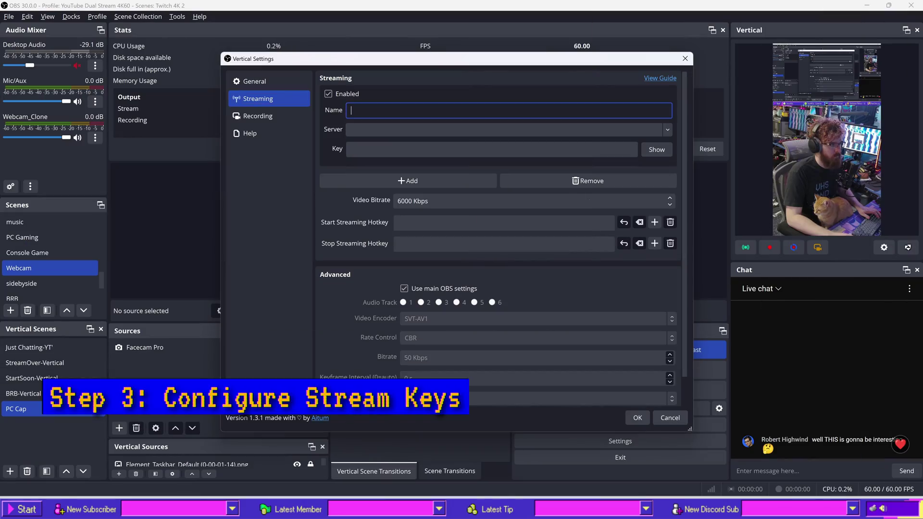
- Enter 'YT Vertical' as the vertical output name and select YouTube's VERTICAL (RTMP, 1440p) stream key
{"action": "type", "text": "YT Vertical"}
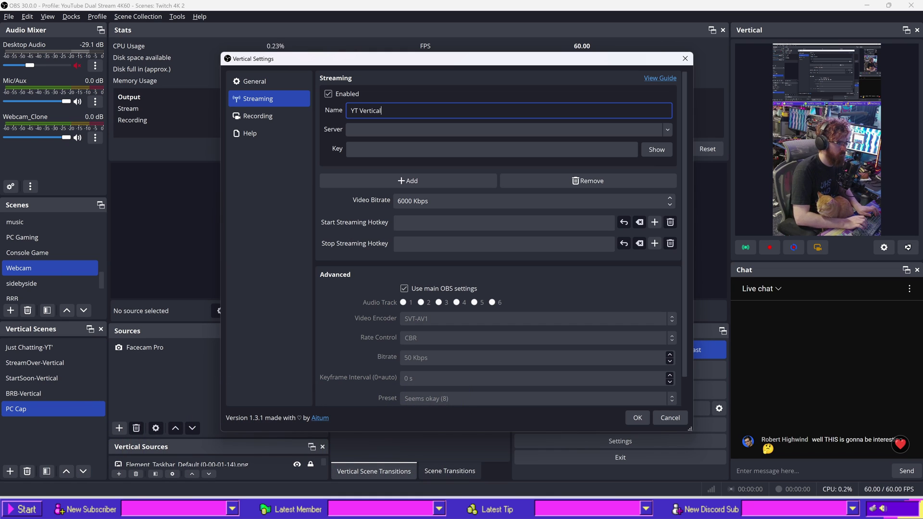
{"action": "key", "text": "alt+Tab"}
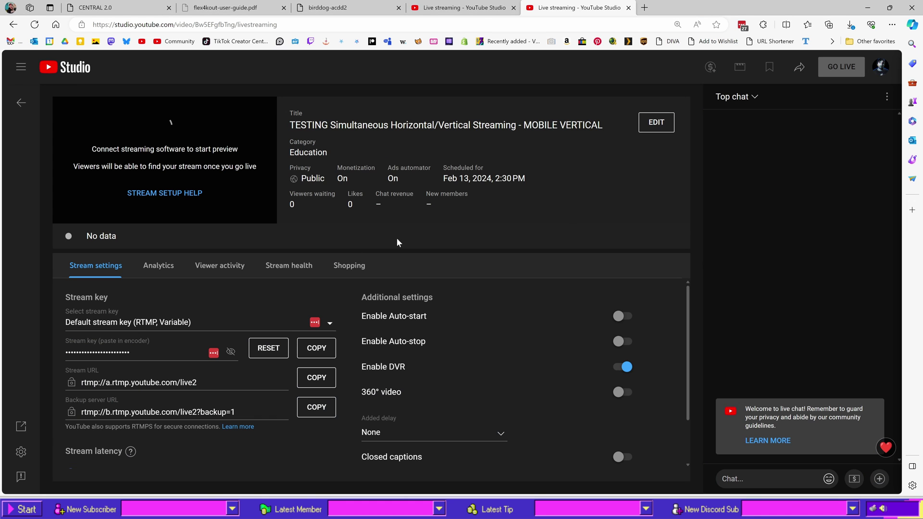
{"action": "left_click", "coordinate": [227, 318]}
{"action": "scroll", "coordinate": [171, 461], "scroll_direction": "down", "scroll_amount": 2}
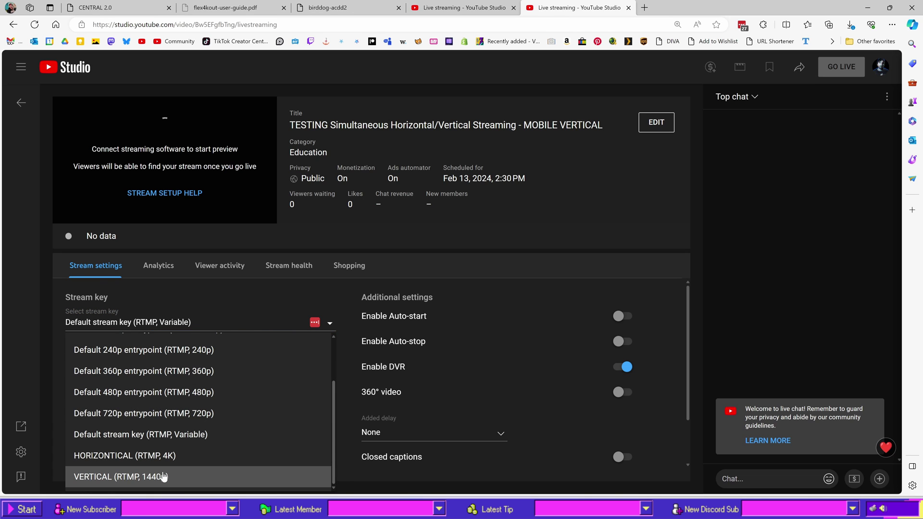
{"action": "left_click", "coordinate": [164, 477]}
{"action": "left_click", "coordinate": [275, 330]}
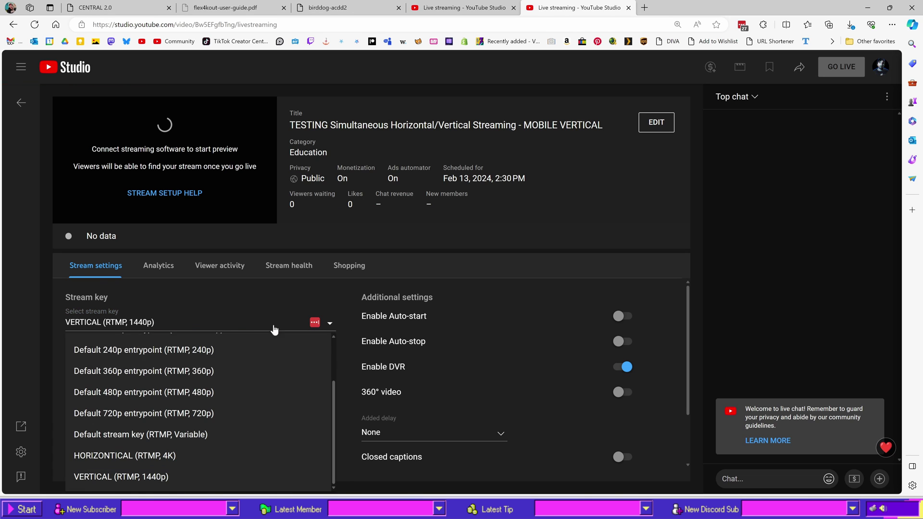
{"action": "key", "text": "alt+Tab"}
{"action": "key", "text": "alt+Tab"}
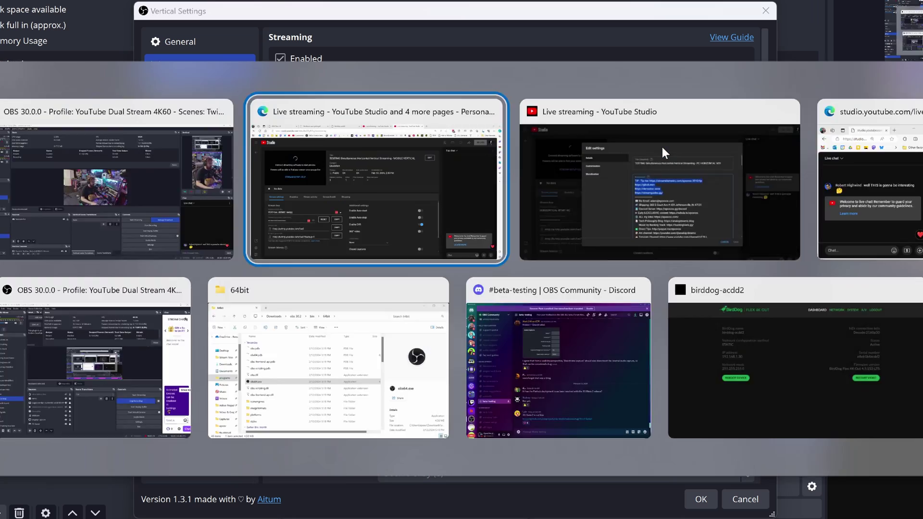
{"action": "key", "text": "alt+Tab"}
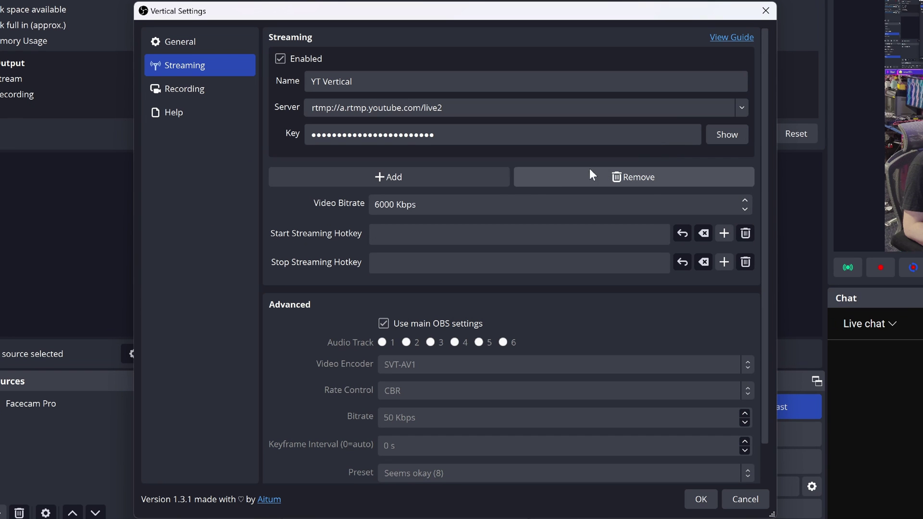
- Give the vertical stream its own NVENC HEVC encoder at 15000 Kbps with 2 s keyframes
{"action": "left_click", "coordinate": [411, 365]}
{"action": "left_click", "coordinate": [419, 418]}
{"action": "left_click_drag", "start_coordinate": [431, 418], "coordinate": [354, 418]}
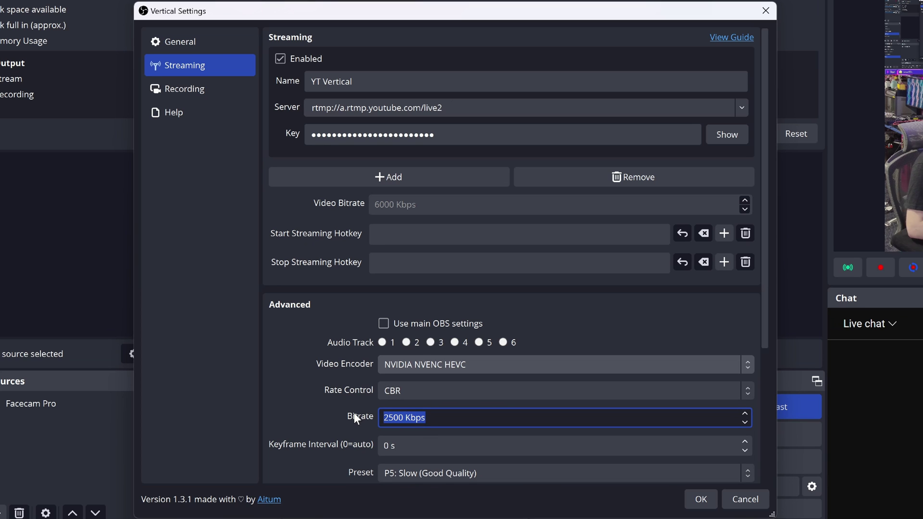
{"action": "type", "text": "15000"}
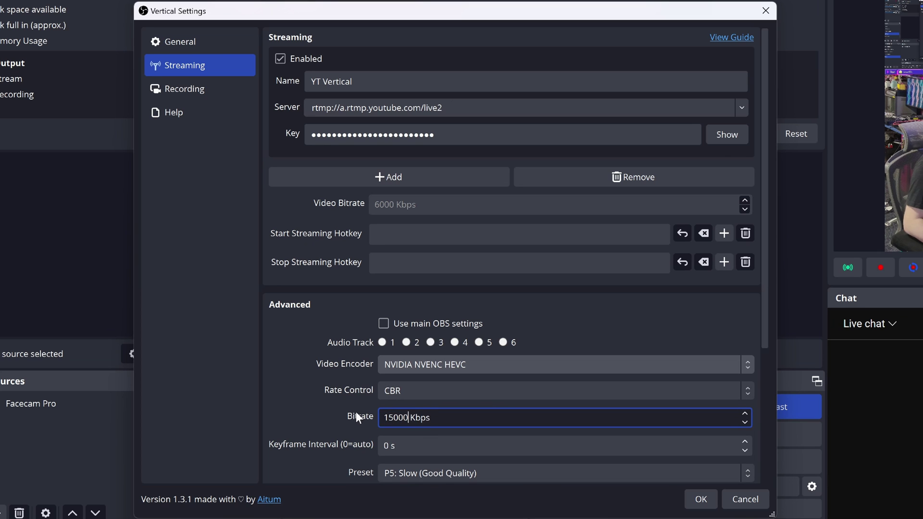
{"action": "key", "text": "Tab"}
{"action": "type", "text": "2"}
{"action": "scroll", "coordinate": [359, 437], "scroll_direction": "down", "scroll_amount": 3}
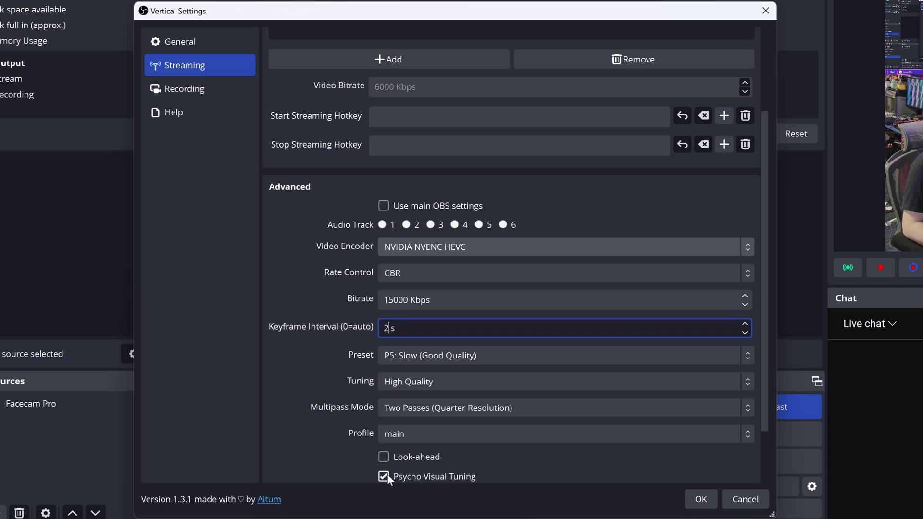
{"action": "scroll", "coordinate": [387, 476], "scroll_direction": "down", "scroll_amount": 2}
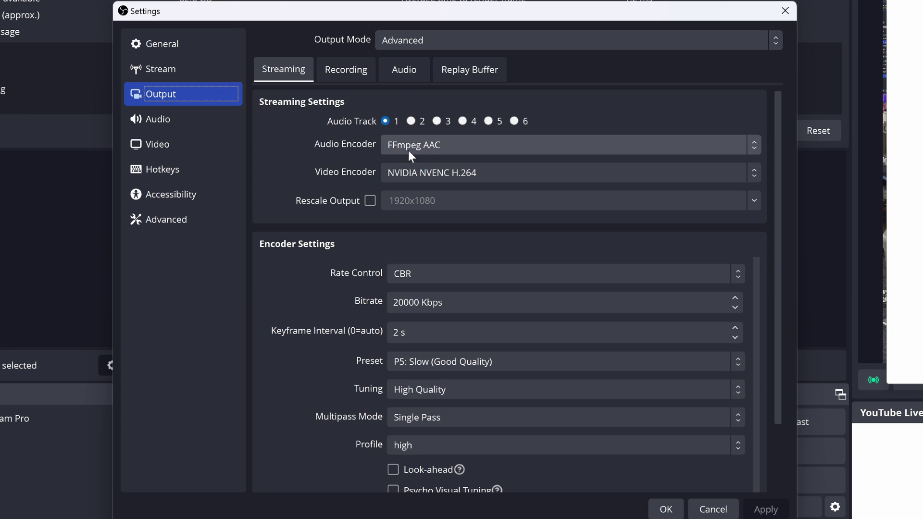
- Set the main stream to NVENC HEVC, CBR, 35000 Kbps with 2 s keyframes
{"action": "left_click", "coordinate": [420, 172]}
{"action": "left_click", "coordinate": [450, 260]}
{"action": "left_click", "coordinate": [452, 273]}
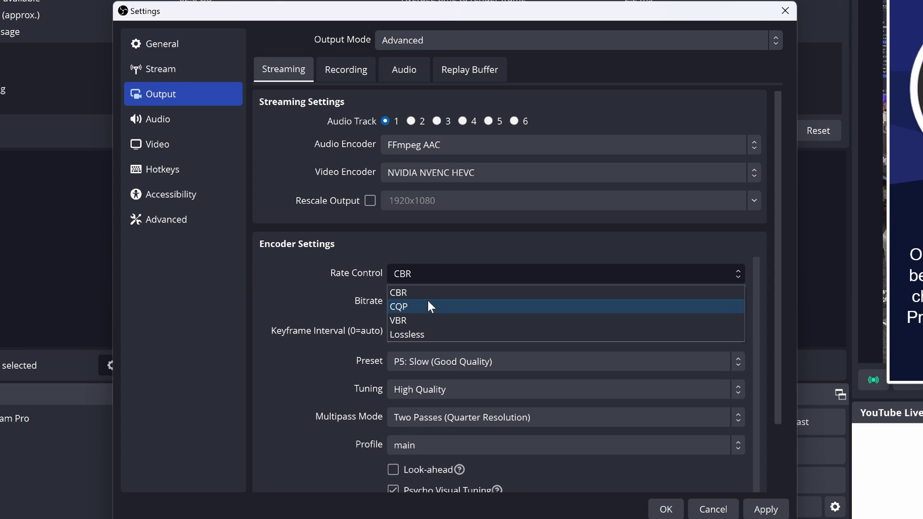
{"action": "left_click", "coordinate": [428, 292]}
{"action": "left_click", "coordinate": [414, 303]}
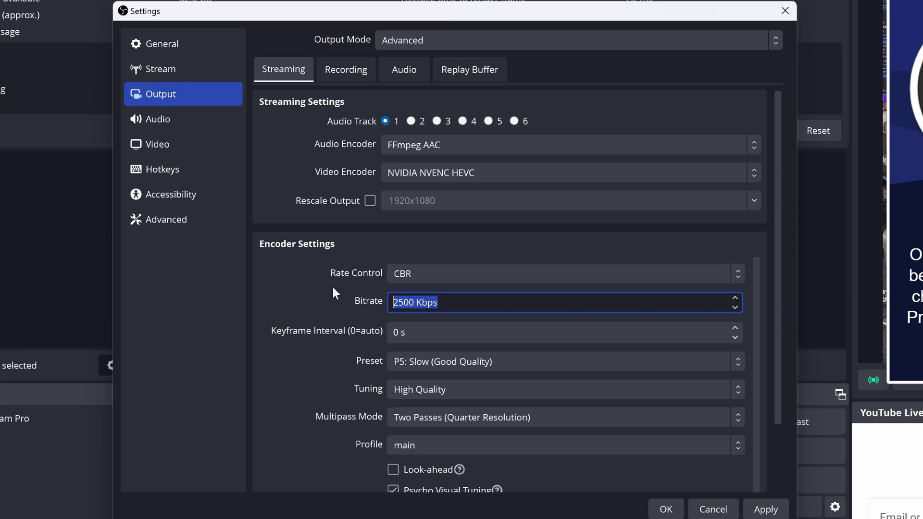
{"action": "type", "text": "35000"}
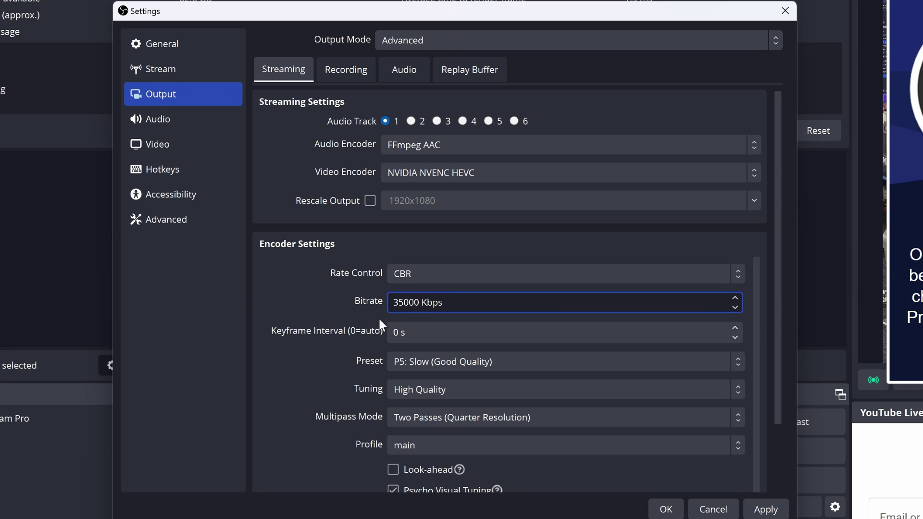
{"action": "key", "text": "Tab"}
{"action": "type", "text": "2"}
- Use preset P4: Medium, High Quality tuning, Single Pass, no Psycho Visual Tuning, and apply
{"action": "left_click", "coordinate": [481, 363]}
{"action": "left_click", "coordinate": [472, 394]}
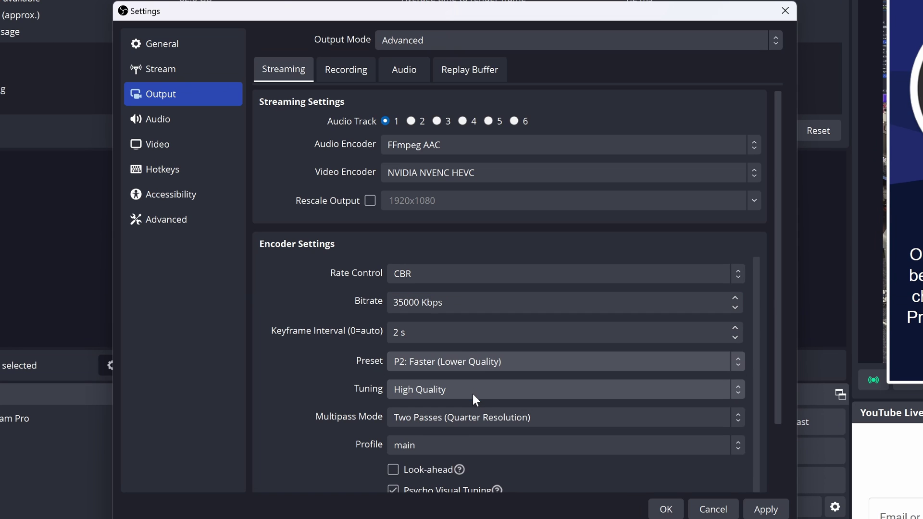
{"action": "left_click", "coordinate": [466, 367]}
{"action": "left_click", "coordinate": [451, 424]}
{"action": "left_click", "coordinate": [443, 391]}
{"action": "left_click", "coordinate": [443, 408]}
{"action": "left_click", "coordinate": [425, 419]}
{"action": "left_click", "coordinate": [429, 436]}
{"action": "left_click", "coordinate": [408, 482]}
{"action": "scroll", "coordinate": [335, 433], "scroll_direction": "down", "scroll_amount": 2}
{"action": "scroll", "coordinate": [332, 430], "scroll_direction": "up", "scroll_amount": 2}
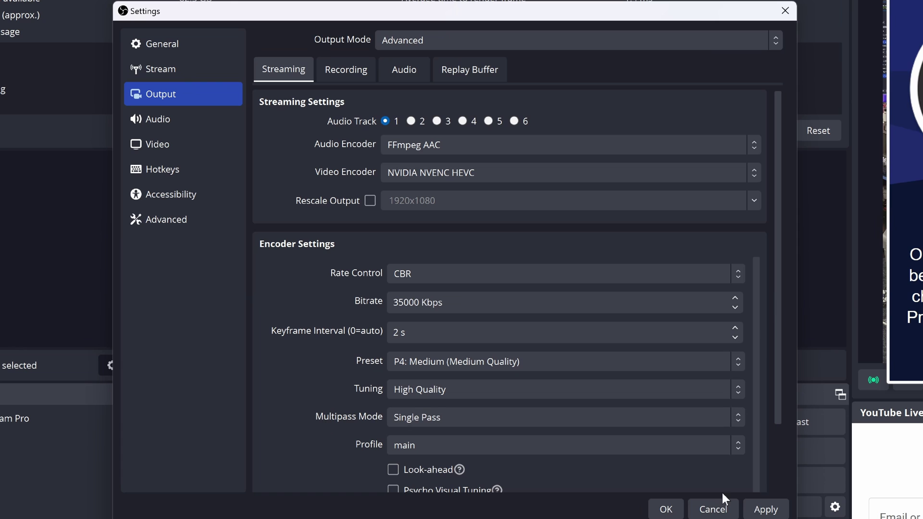
{"action": "left_click", "coordinate": [766, 511]}
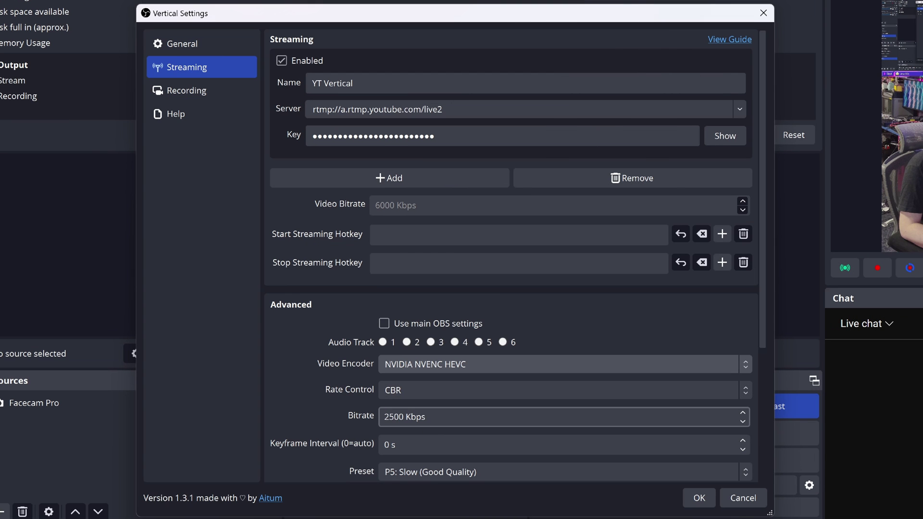
- Re-enter the vertical bitrate 15000 and keyframe interval 2, then save the vertical settings
{"action": "left_click_drag", "start_coordinate": [428, 417], "coordinate": [356, 418]}
{"action": "type", "text": "15000"}
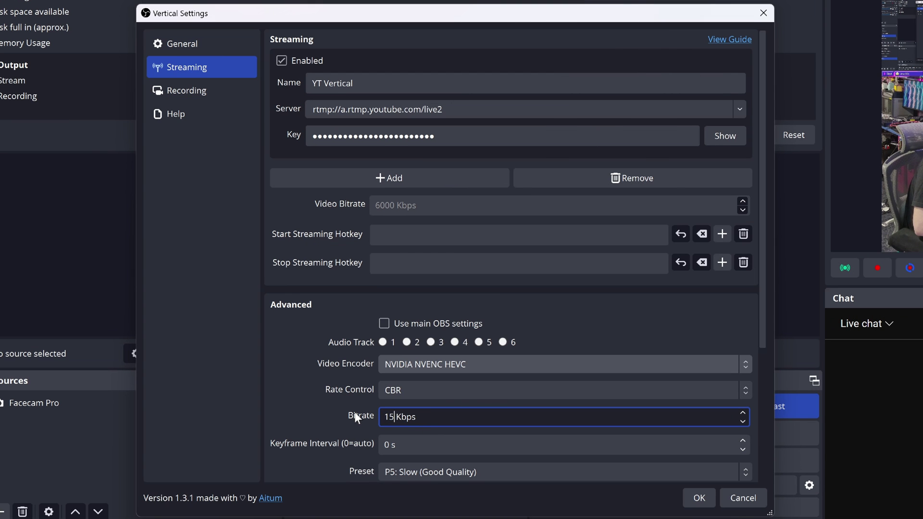
{"action": "double_click", "coordinate": [391, 438]}
{"action": "type", "text": "2"}
{"action": "scroll", "coordinate": [344, 429], "scroll_direction": "down", "scroll_amount": 2}
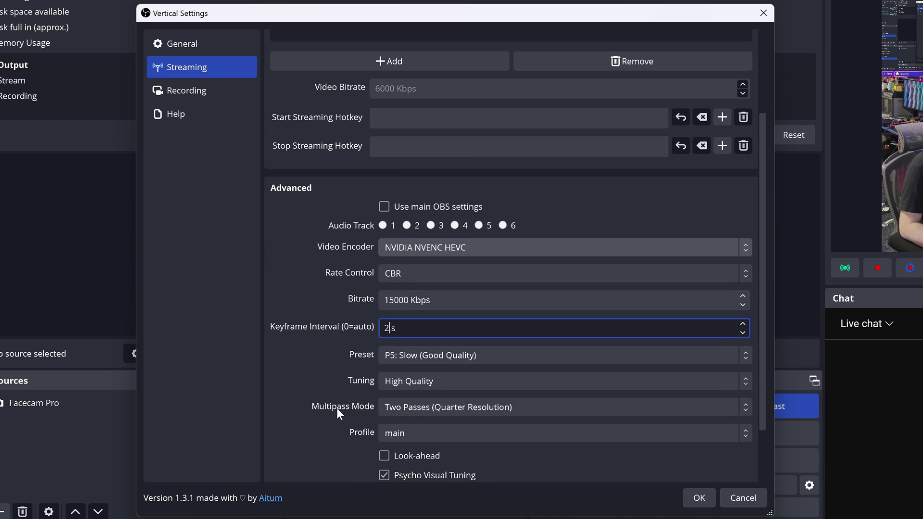
{"action": "scroll", "coordinate": [337, 447], "scroll_direction": "down", "scroll_amount": 2}
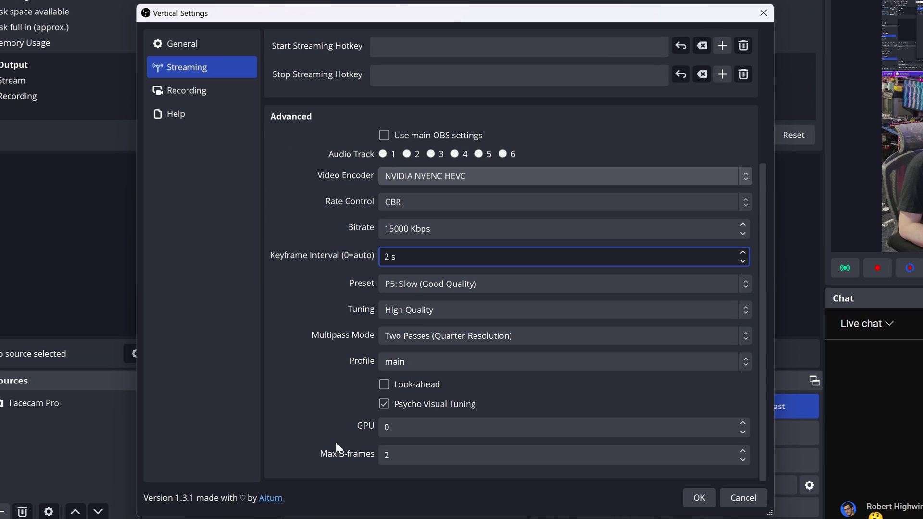
{"action": "left_click", "coordinate": [700, 498]}
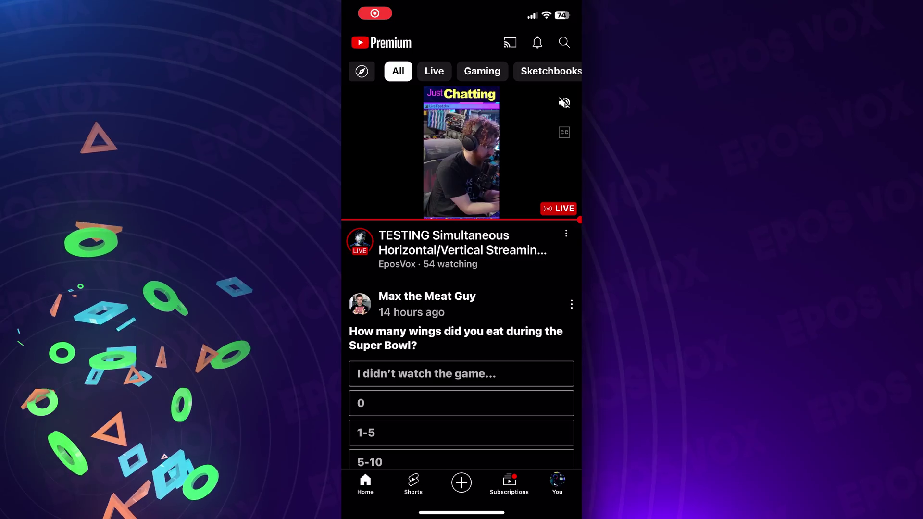
- Open the YouTube Shorts feed in the mobile app and swipe through several Shorts
{"action": "left_click", "coordinate": [413, 483]}
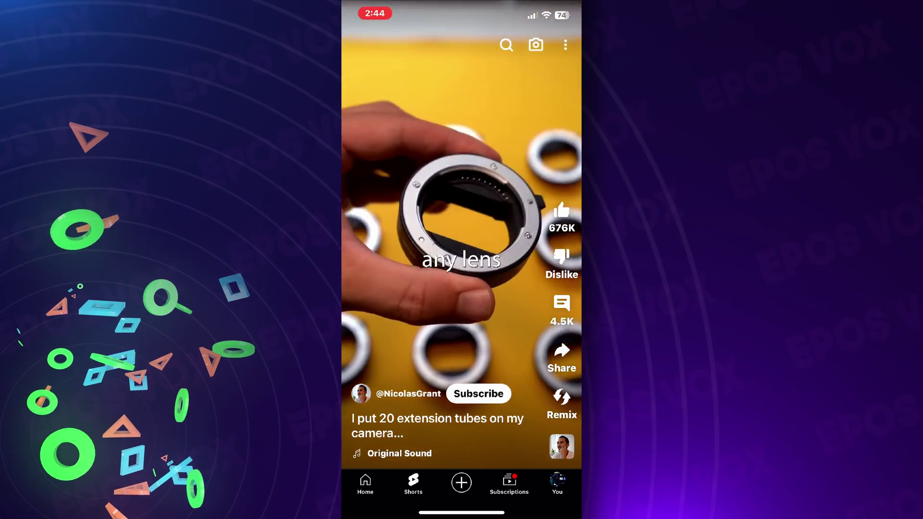
{"action": "scroll", "coordinate": [461, 235], "scroll_direction": "down", "scroll_amount": 3}
{"action": "scroll", "coordinate": [461, 236], "scroll_direction": "down", "scroll_amount": 4}
{"action": "scroll", "coordinate": [461, 235], "scroll_direction": "down", "scroll_amount": 3}
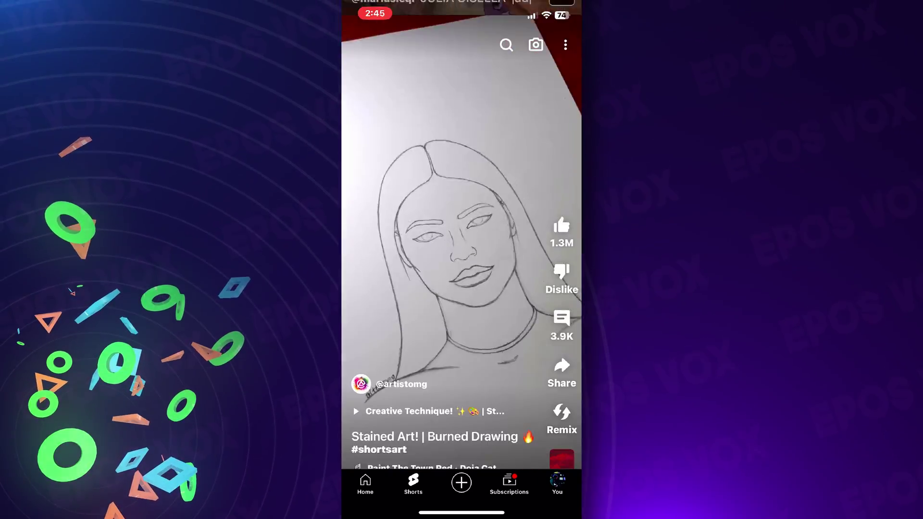
{"action": "scroll", "coordinate": [462, 236], "scroll_direction": "down", "scroll_amount": 2}
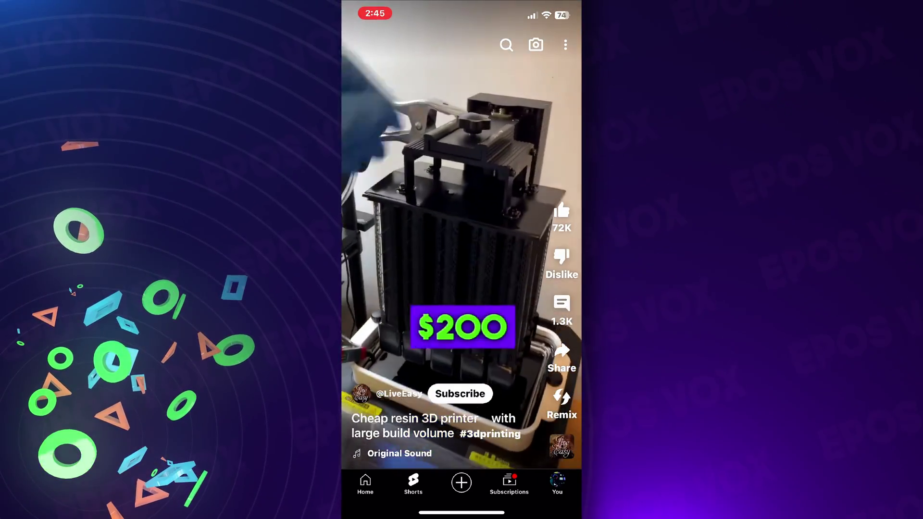
{"action": "scroll", "coordinate": [462, 235], "scroll_direction": "down", "scroll_amount": 1}
{"action": "scroll", "coordinate": [461, 236], "scroll_direction": "down", "scroll_amount": 1}
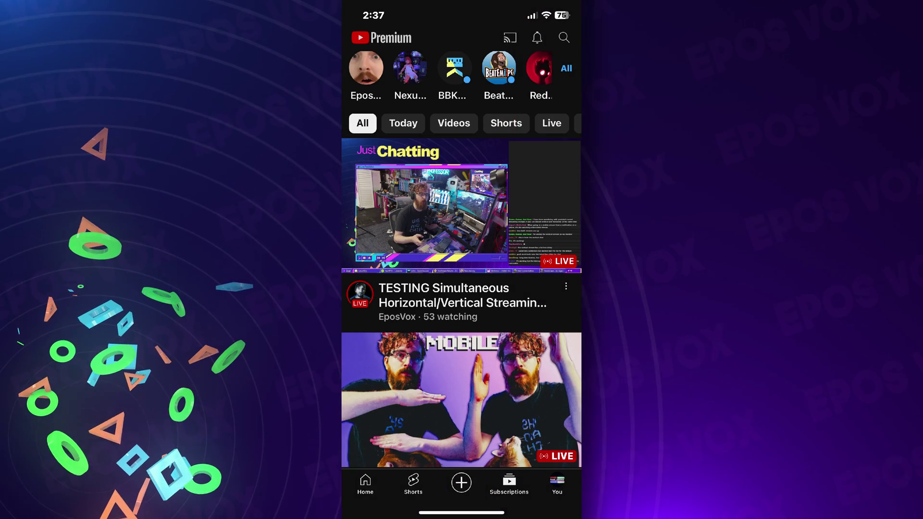